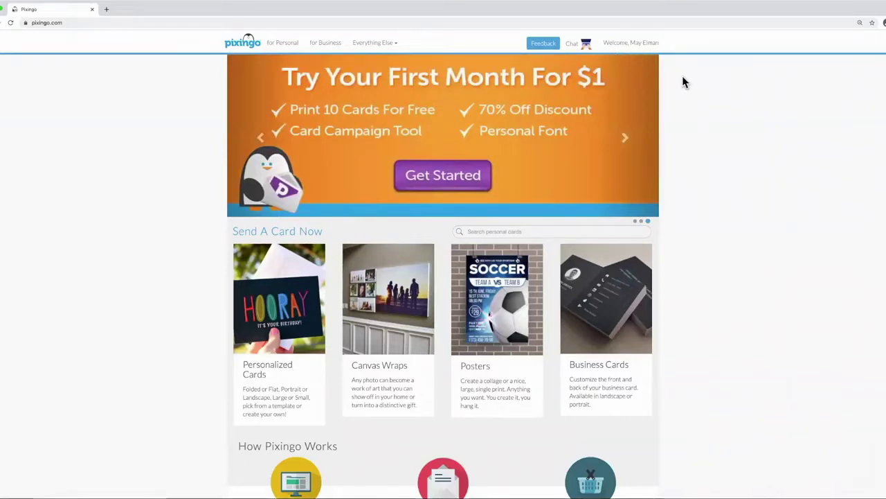
# - Open the Birthday Spouse card from the saved projects and show its inside page
pyautogui.click(620, 46)
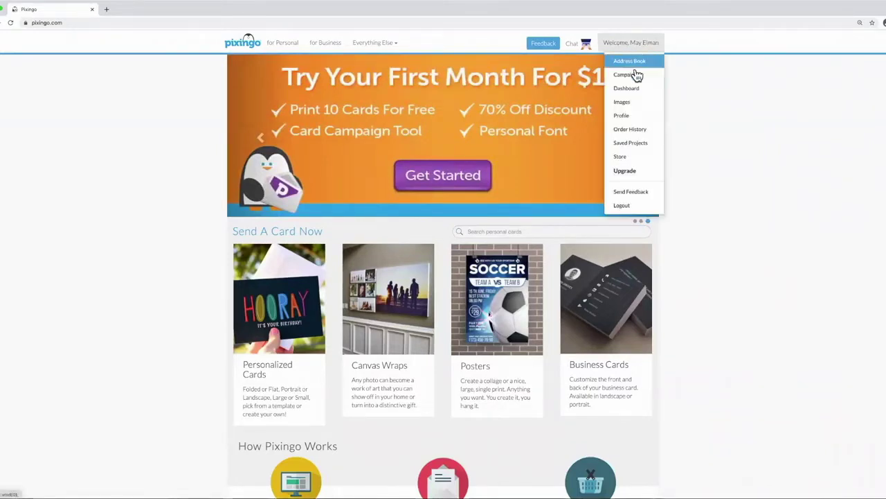
pyautogui.click(631, 144)
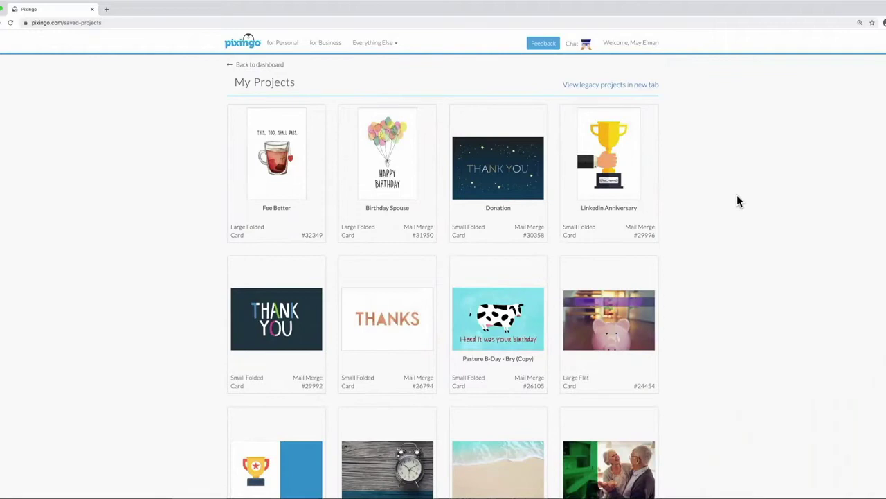
pyautogui.click(398, 159)
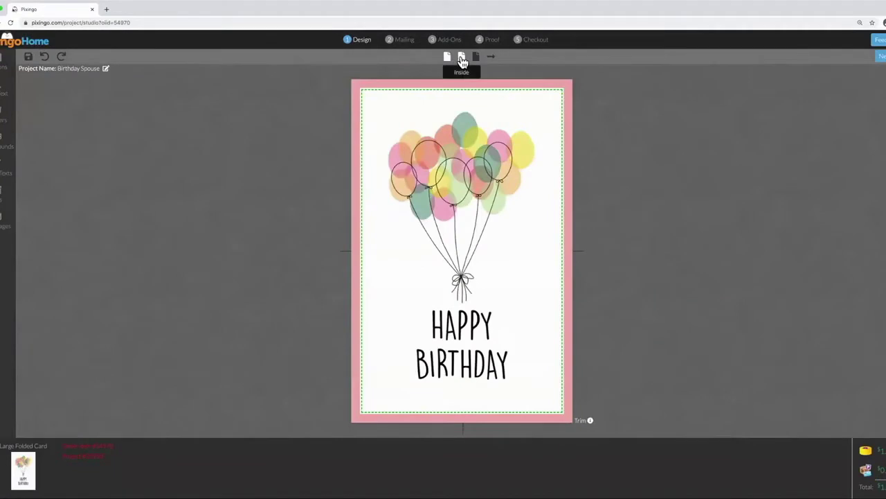
pyautogui.click(461, 57)
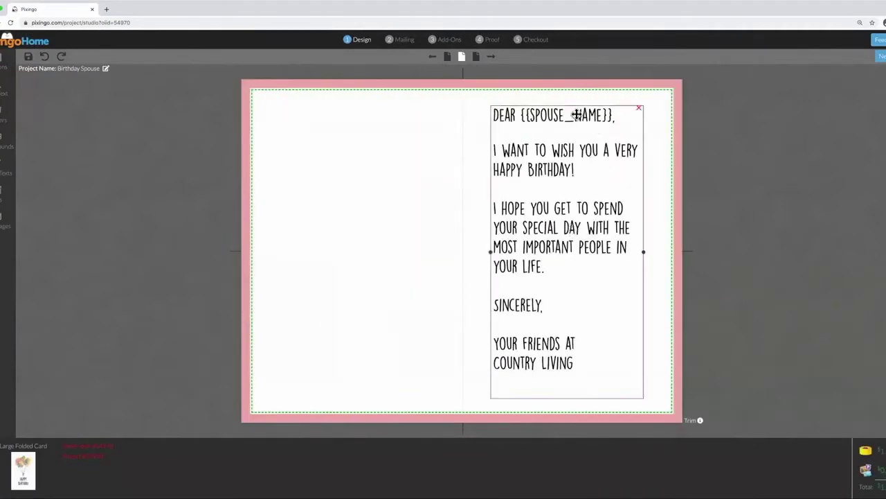
# - Replace the {{spouse_name}} placeholder after "Dear" in the inside message with the Spouse Name mail merge field
pyautogui.click(547, 118)
pyautogui.tripleClick(547, 118)
pyautogui.moveTo(521, 115); pyautogui.dragTo(612, 115)
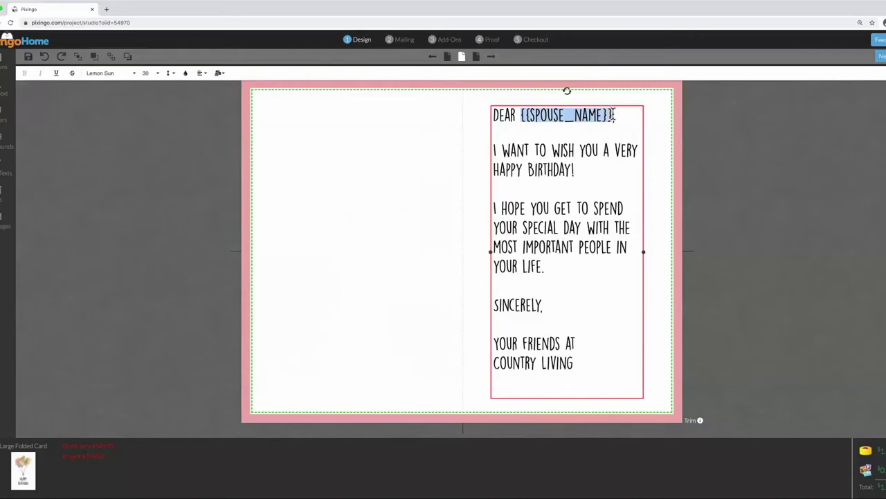
pyautogui.press('BackSpace')
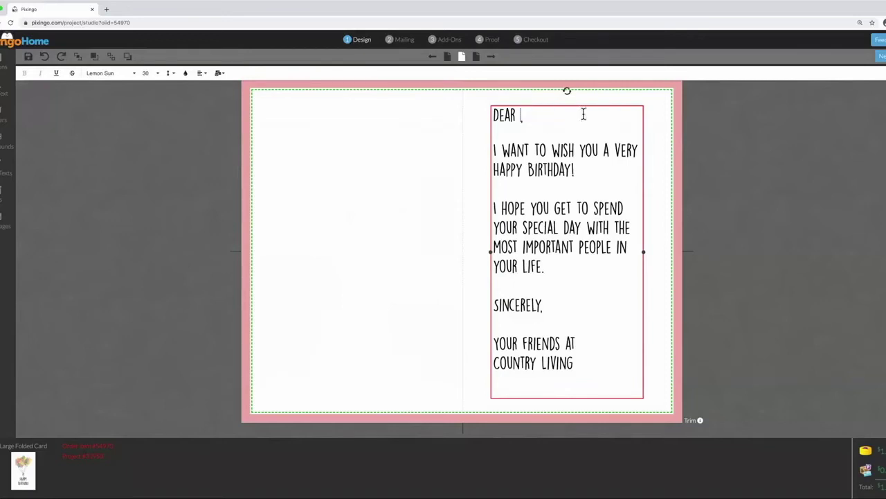
pyautogui.click(218, 74)
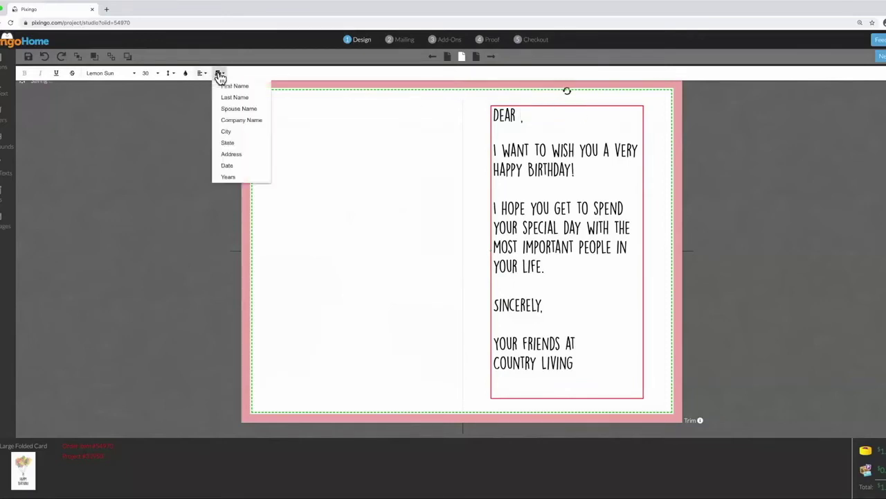
pyautogui.click(236, 109)
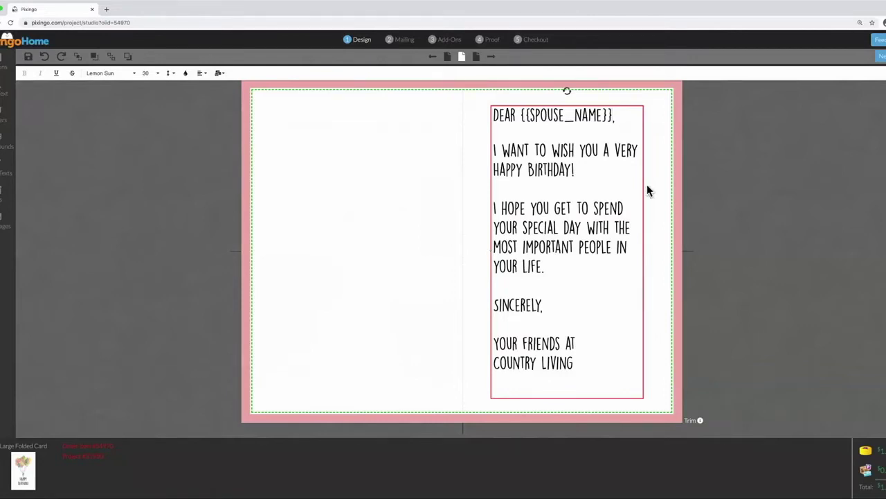
# - Choose to mail the card now, check the first contact's spouse details and add that contact as recipient
pyautogui.click(405, 42)
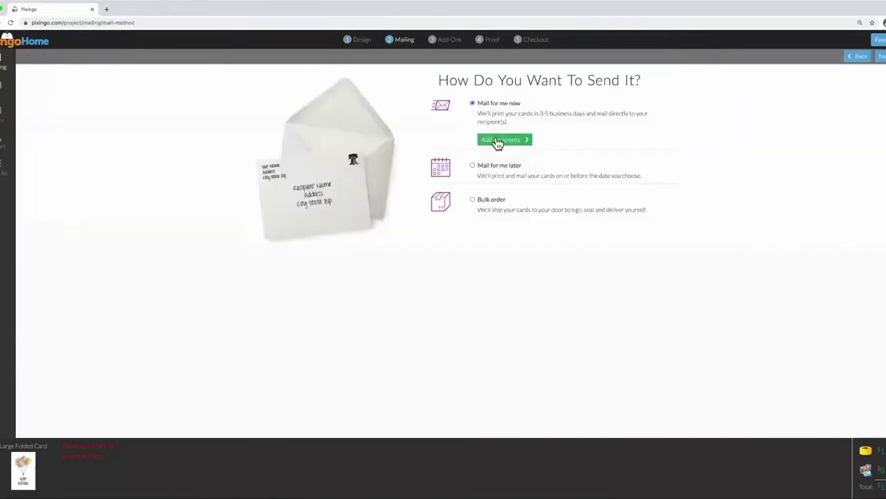
pyautogui.click(497, 141)
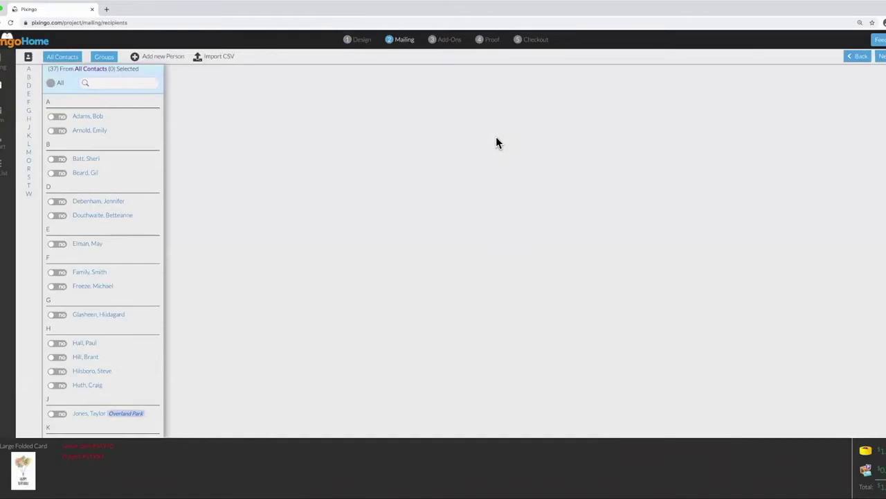
pyautogui.click(91, 120)
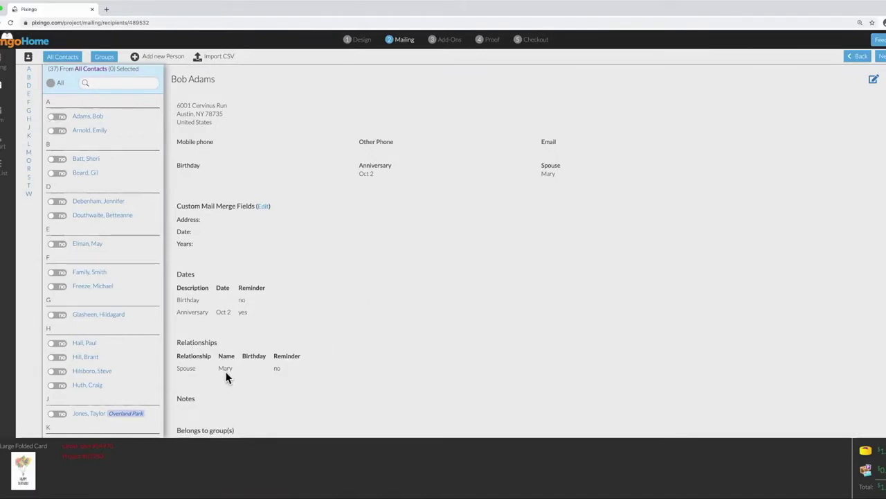
pyautogui.click(56, 118)
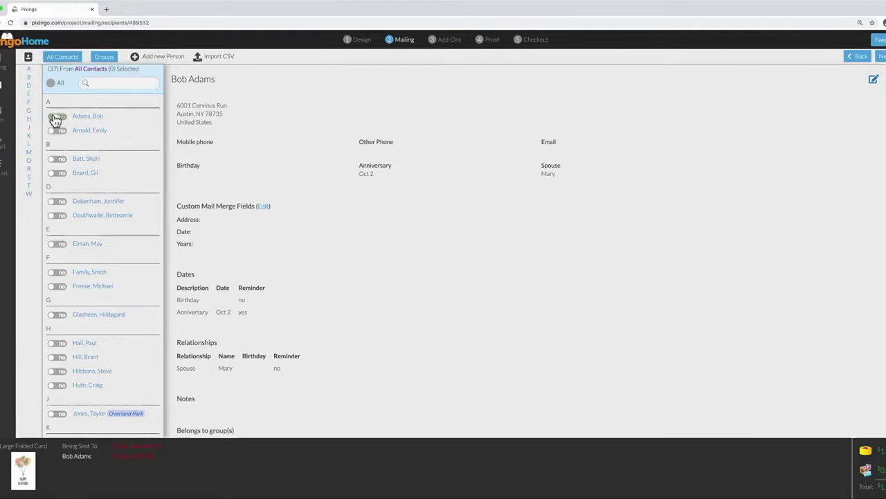
# - In the birthday card's proof, use the spouse name on all envelopes, and approve the print and the recipients
pyautogui.click(489, 44)
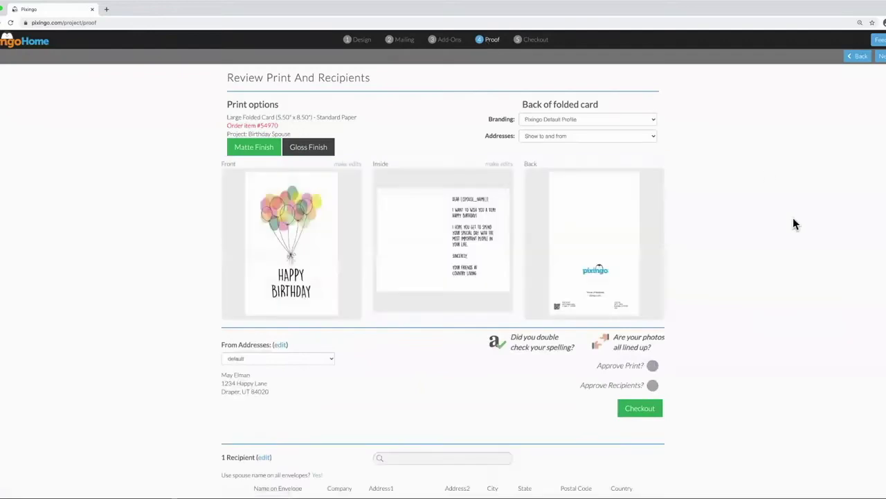
pyautogui.scroll(-1, 755, 206)
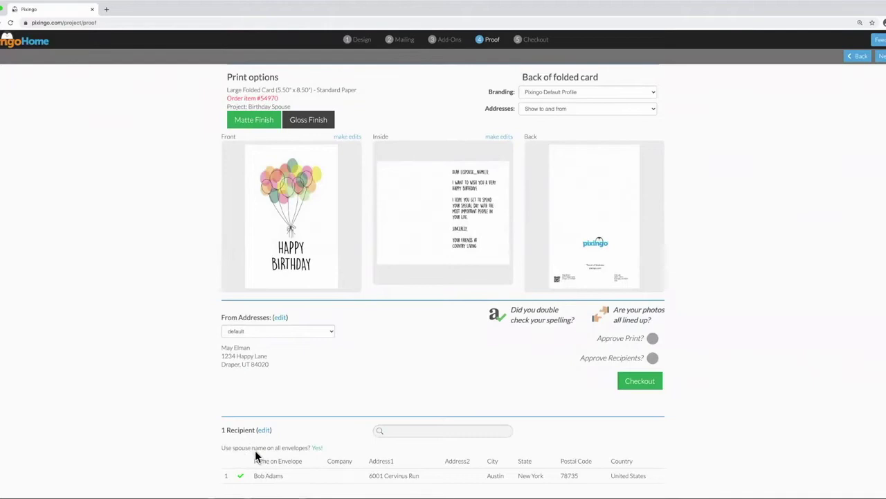
pyautogui.click(318, 448)
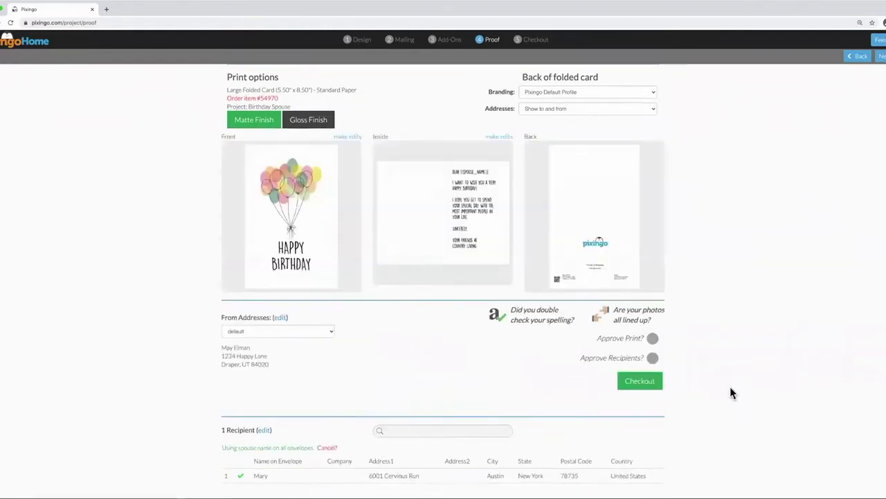
pyautogui.click(652, 338)
pyautogui.click(653, 358)
# - Open the Donation thank-you card from the saved projects and examine the first-name and spouse-name merge fields in its inside greeting
pyautogui.click(21, 43)
pyautogui.click(626, 44)
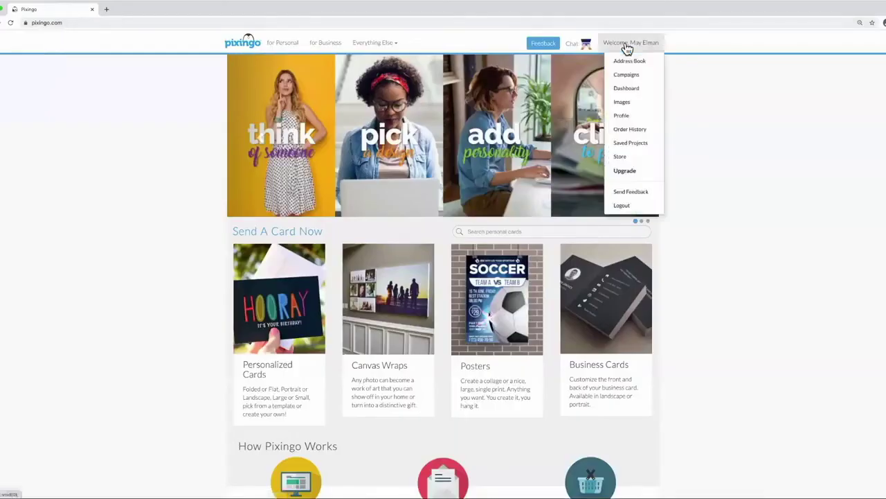
pyautogui.click(630, 142)
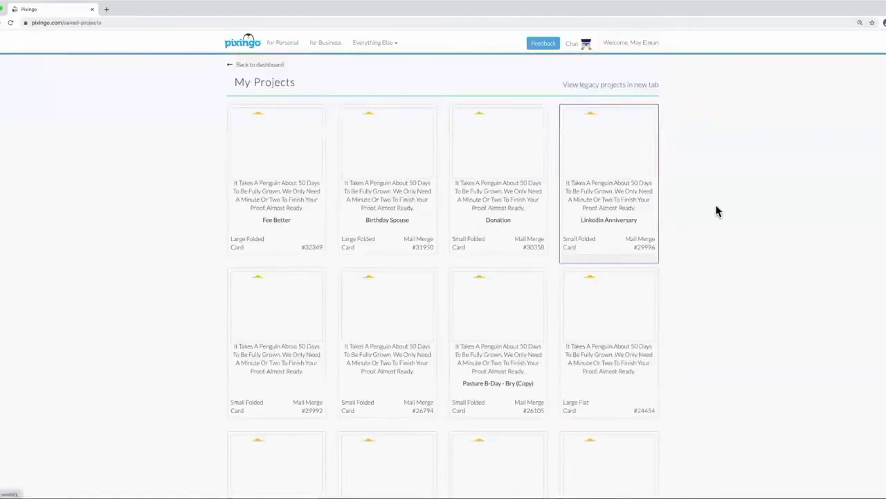
pyautogui.moveTo(484, 182)
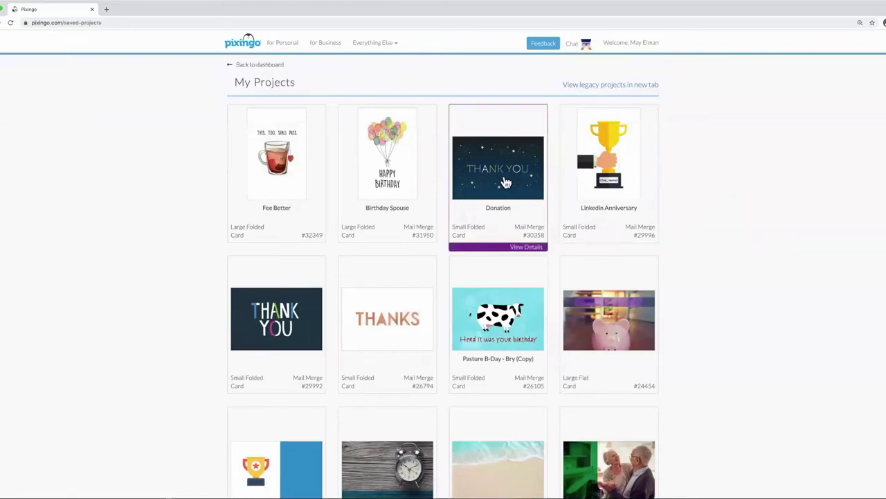
pyautogui.click(506, 181)
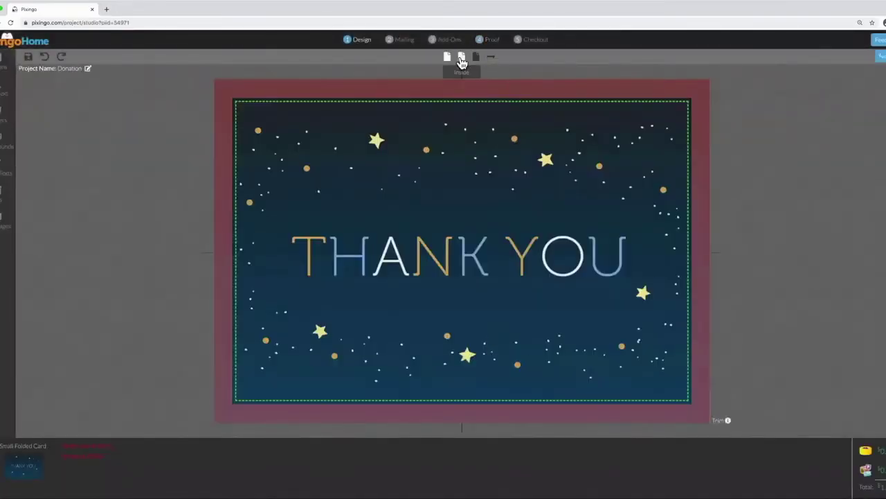
pyautogui.click(462, 63)
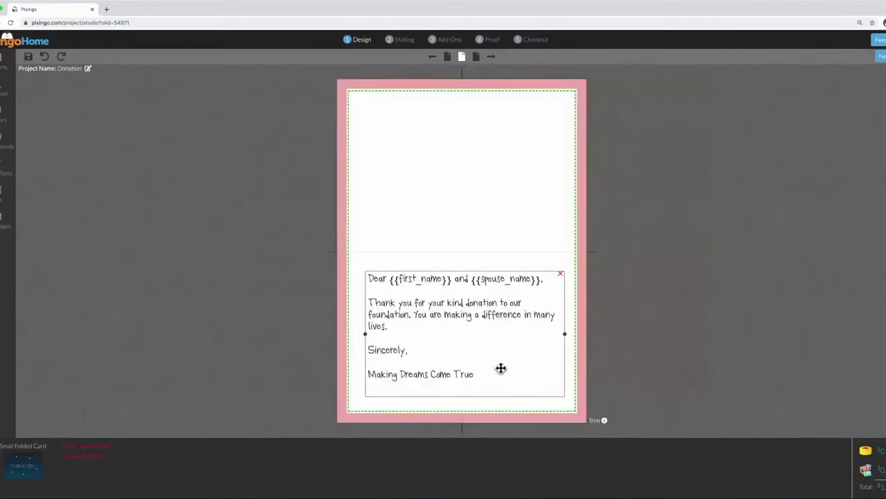
pyautogui.click(447, 286)
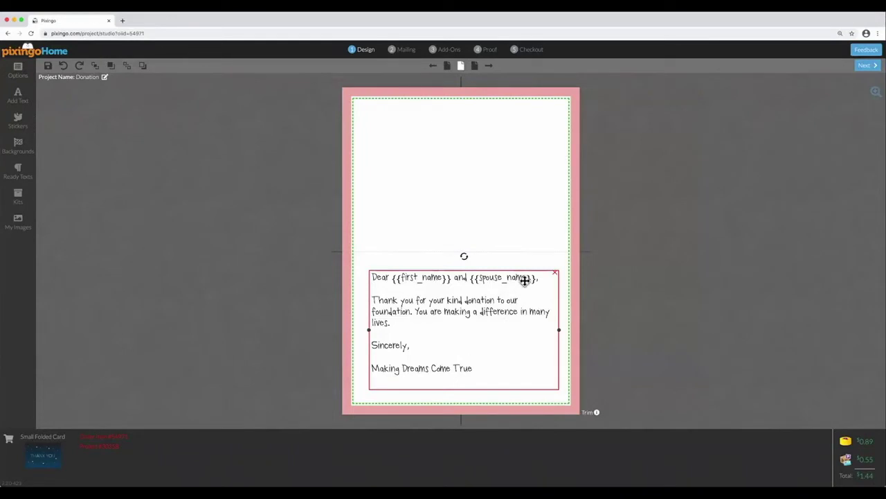
pyautogui.click(530, 169)
# - Choose to mail the Donation card now, add the second contact under A as recipient and review that contact's details
pyautogui.click(405, 51)
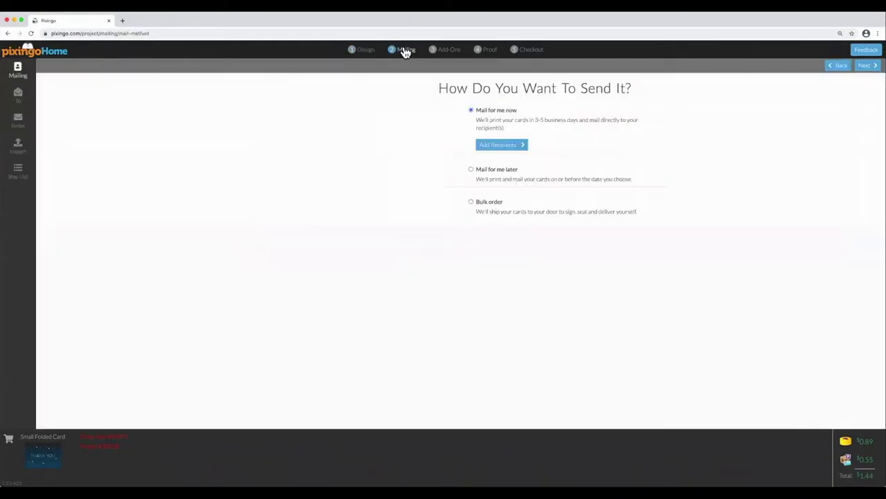
pyautogui.click(493, 147)
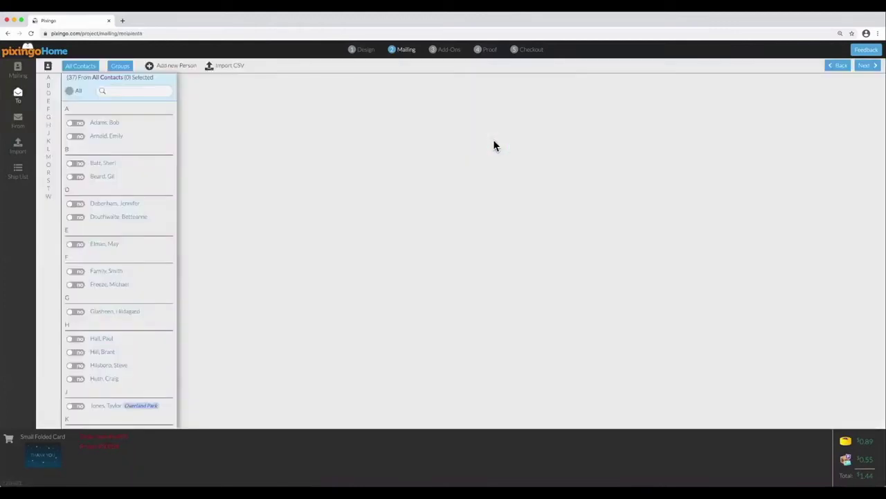
pyautogui.click(109, 139)
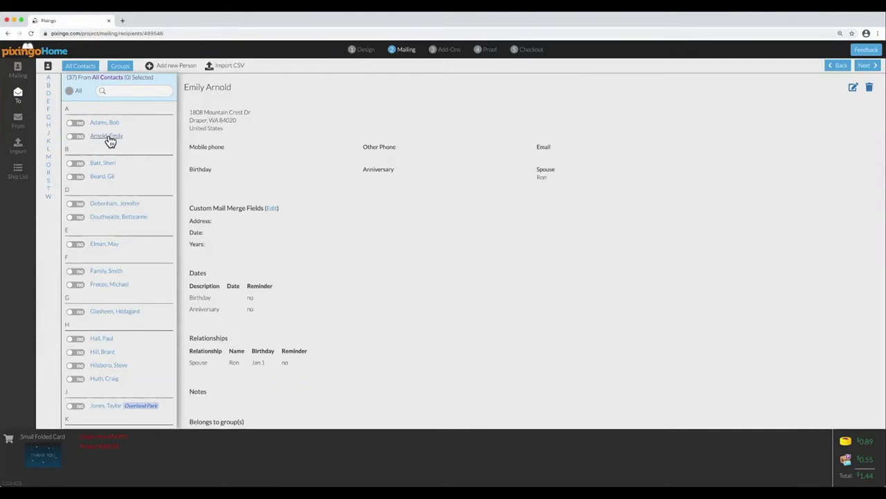
pyautogui.click(77, 138)
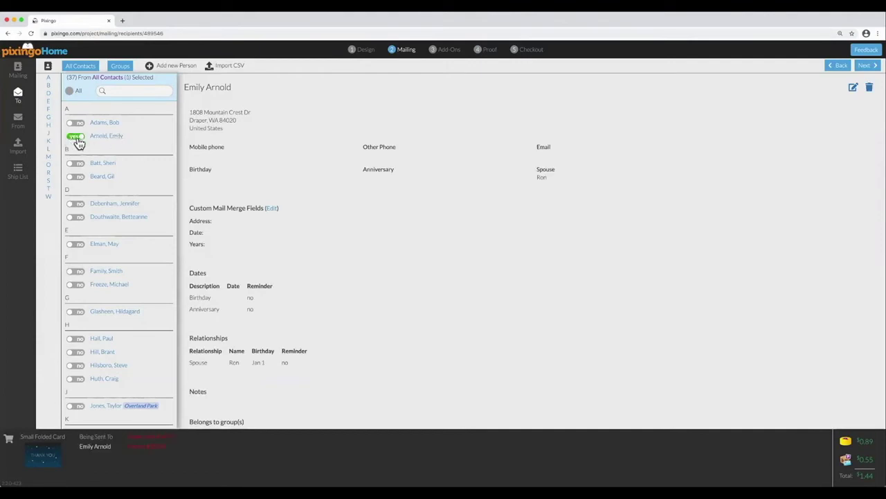
pyautogui.scroll(-2, 326, 207)
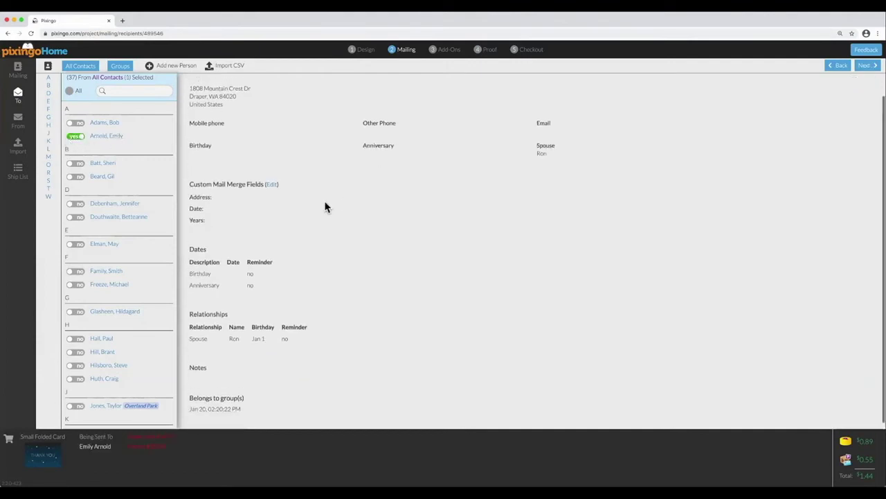
pyautogui.scroll(2, 325, 207)
pyautogui.scroll(-2, 325, 206)
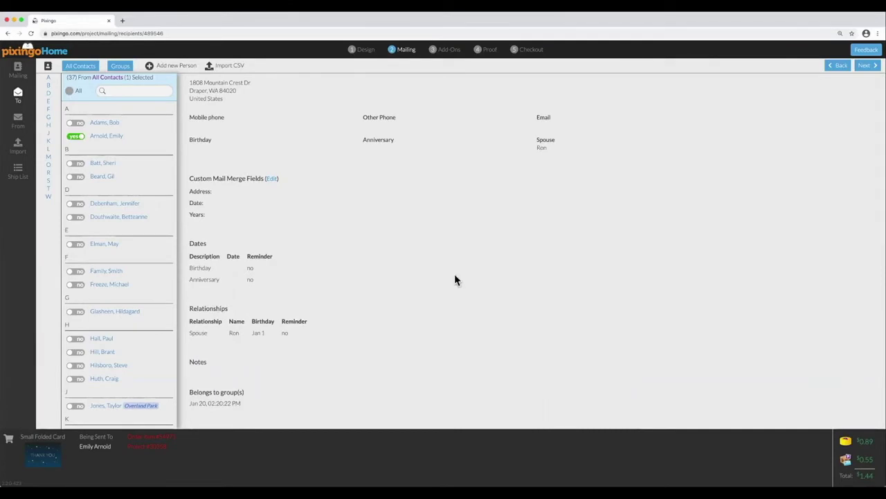
# - In the Donation card's proof, use spouse and first name on all envelopes, and approve the print and the recipients
pyautogui.click(489, 52)
pyautogui.scroll(-1, 706, 267)
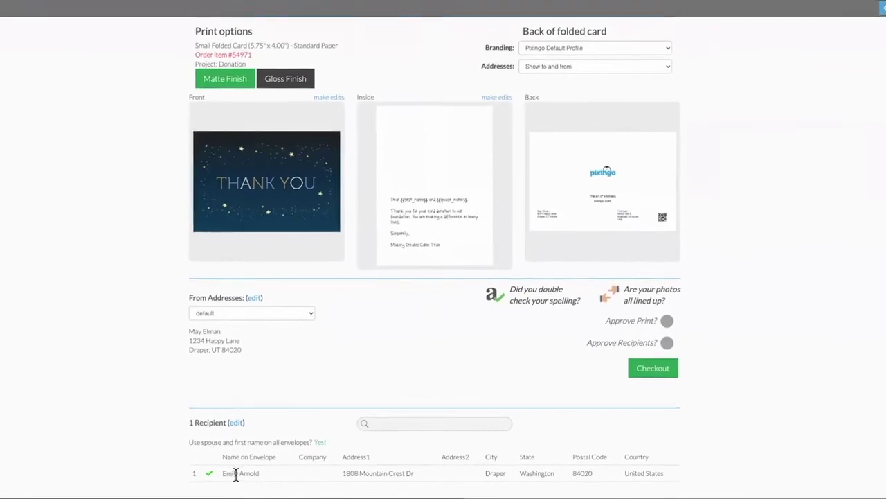
pyautogui.click(309, 439)
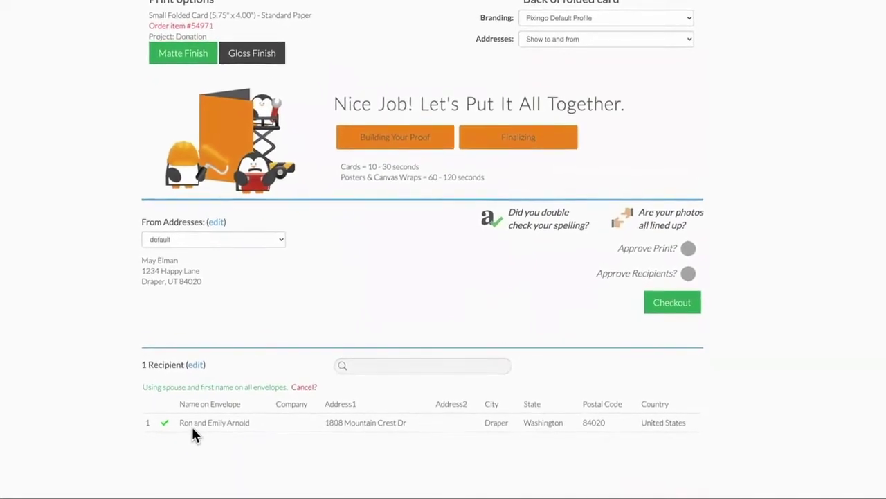
pyautogui.scroll(-1, 444, 426)
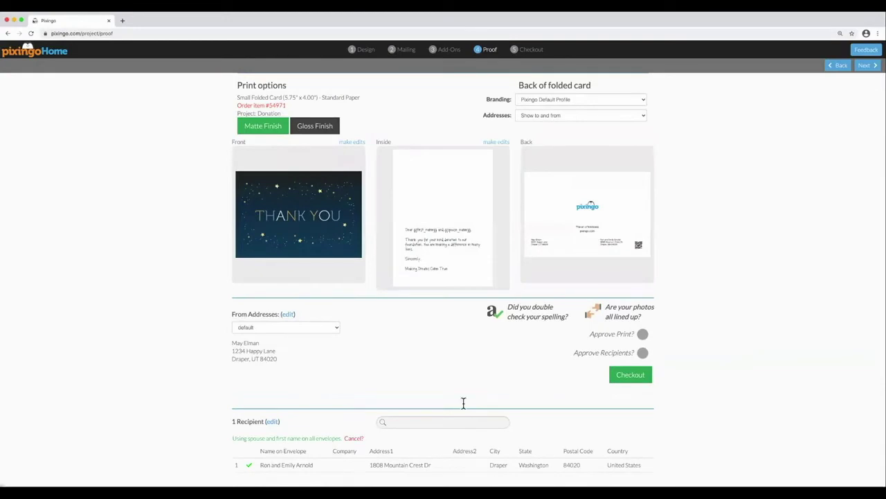
pyautogui.click(643, 335)
pyautogui.click(643, 353)
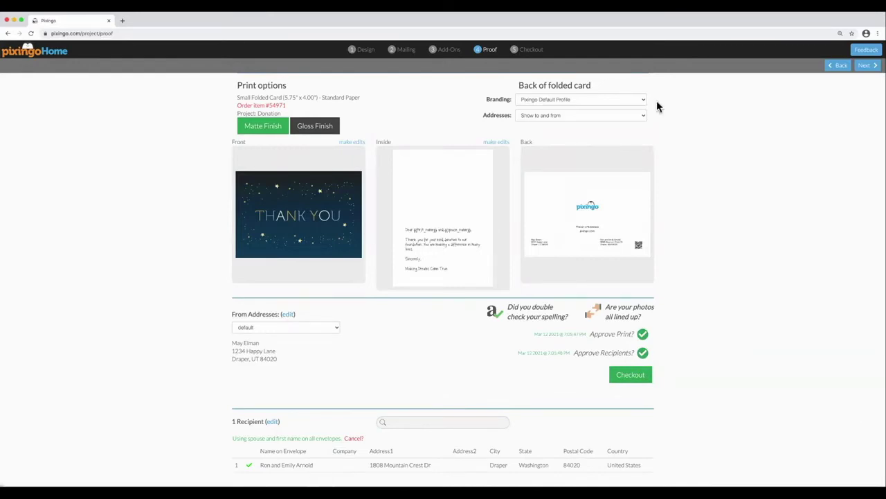
# - Open the Fee Better card from the saved projects and examine the message on its inside page
pyautogui.click(23, 54)
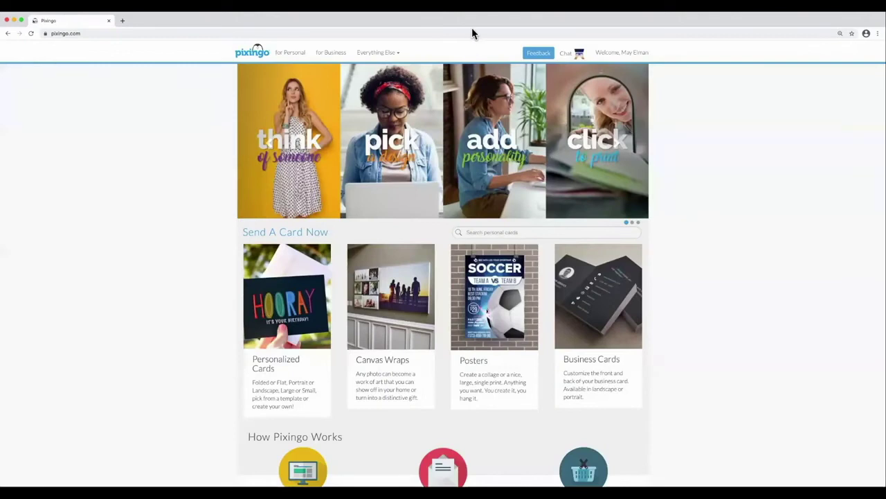
pyautogui.click(622, 55)
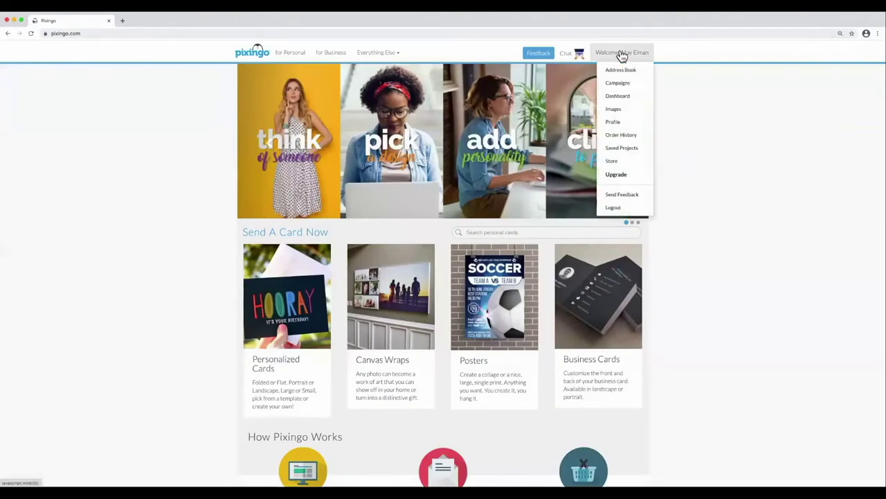
pyautogui.click(617, 147)
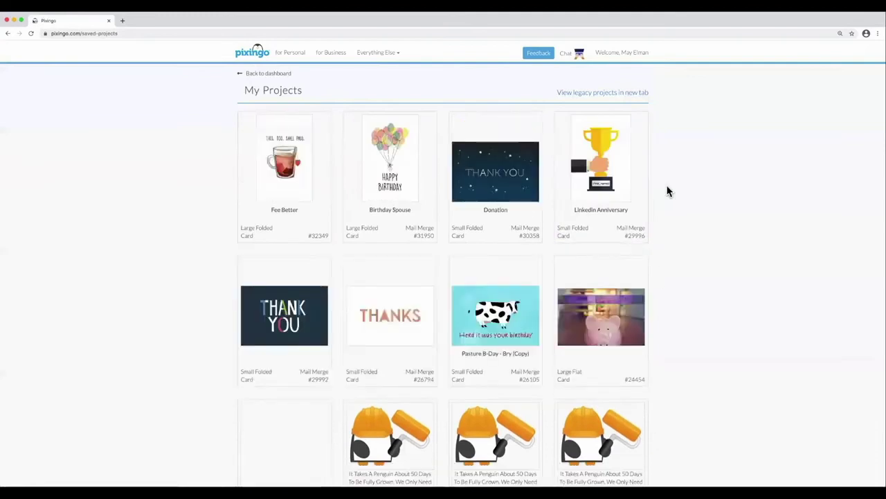
pyautogui.moveTo(284, 186)
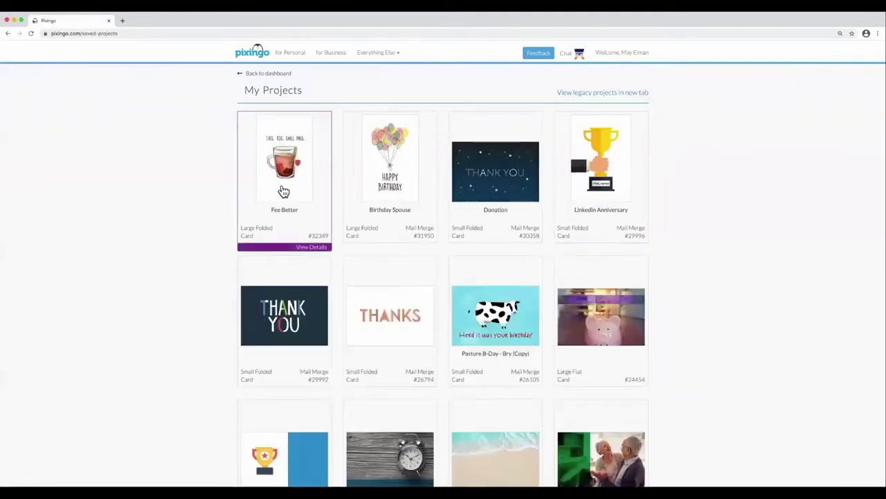
pyautogui.click(494, 342)
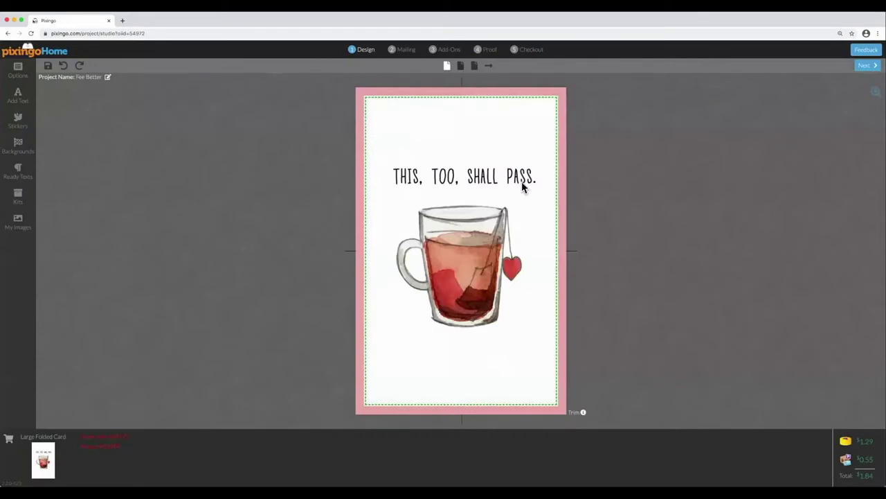
pyautogui.click(463, 67)
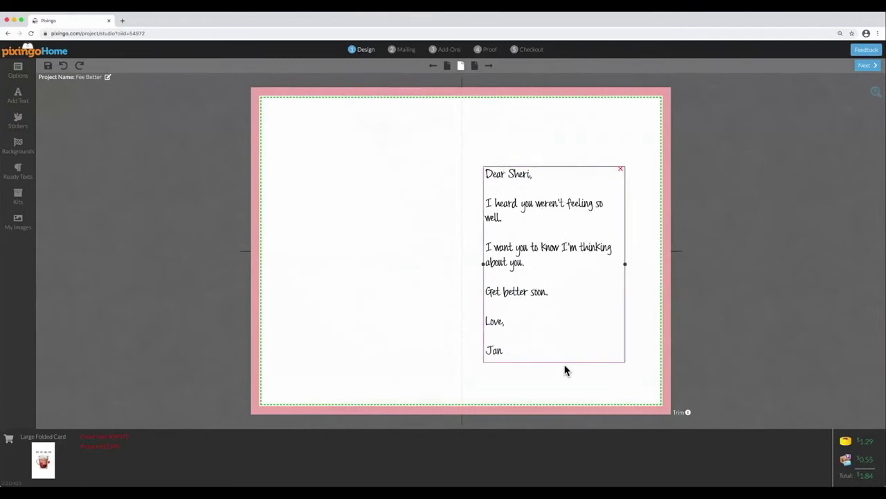
pyautogui.click(566, 386)
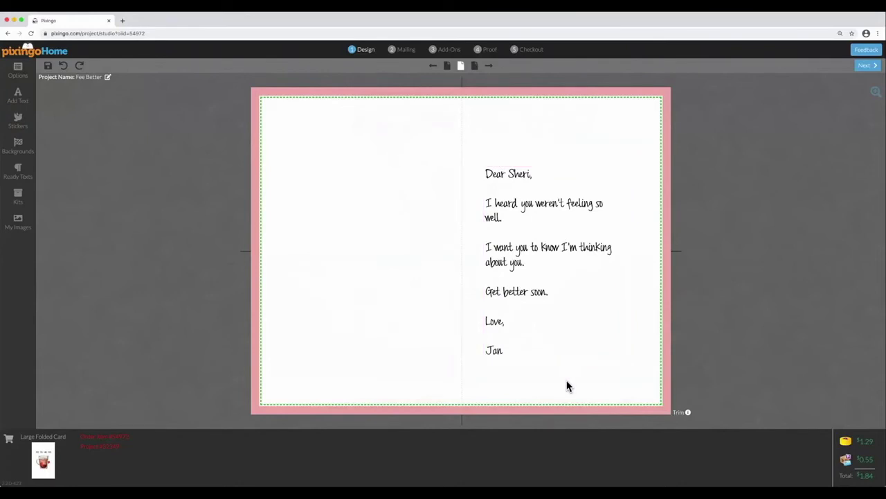
# - Choose to mail the Fee Better card now and add the first contact under B as its recipient
pyautogui.click(401, 52)
pyautogui.click(489, 144)
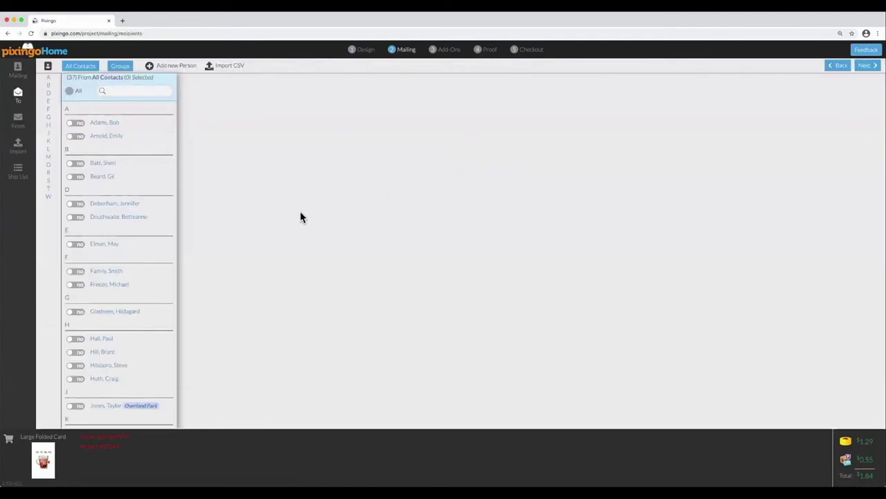
pyautogui.click(108, 164)
pyautogui.click(75, 164)
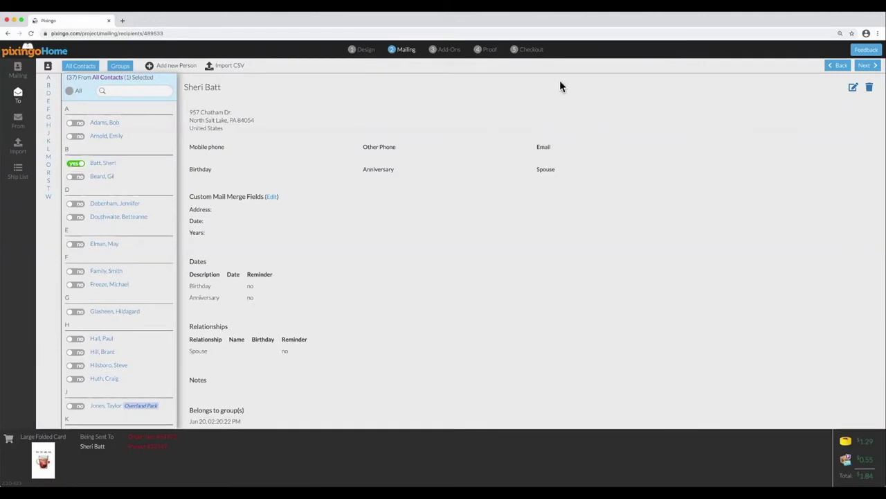
# - In the Fee Better card's proof, set the recipient's name on the envelope to Wonder Woman and save it
pyautogui.click(486, 51)
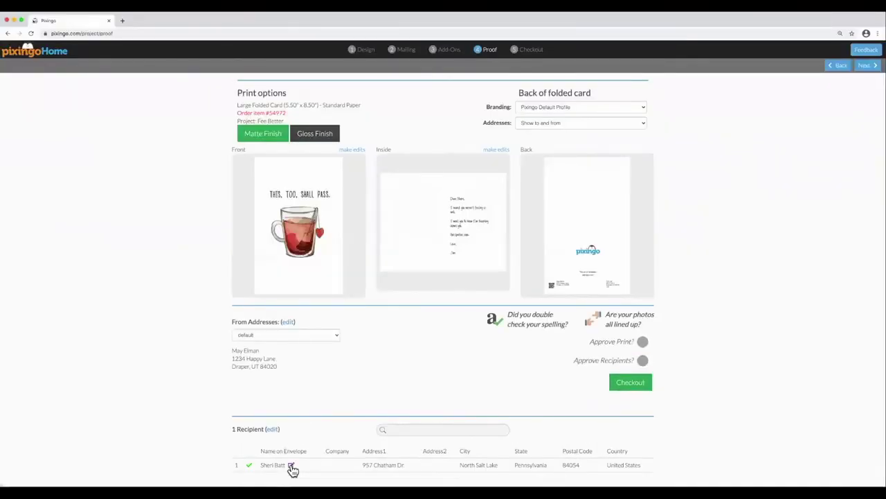
pyautogui.click(291, 466)
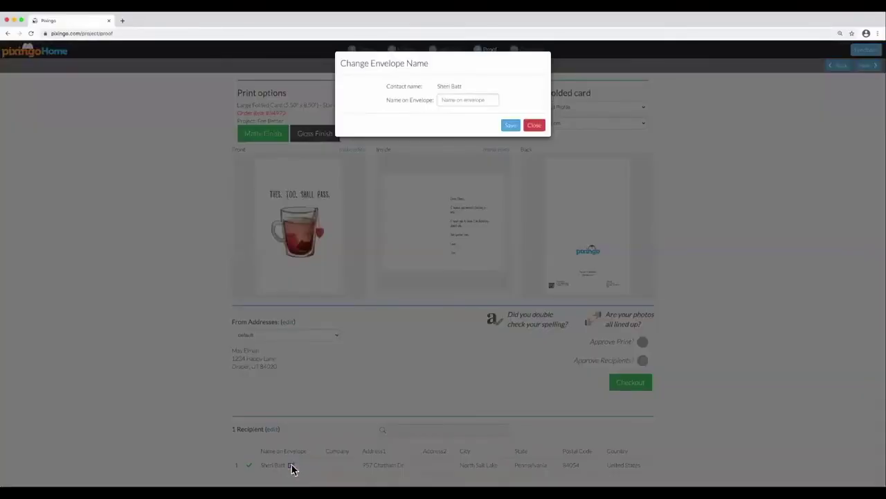
pyautogui.click(469, 99)
pyautogui.write('Wonder')
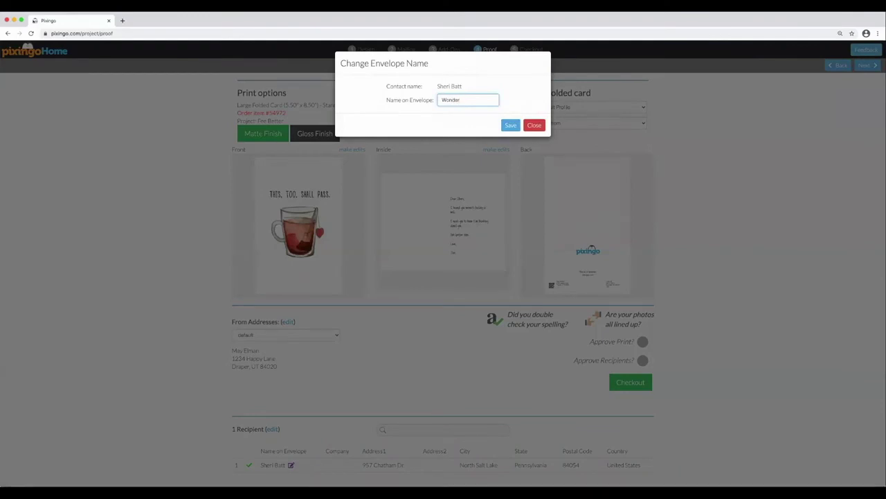
pyautogui.write(' Wome')
pyautogui.write('an')
pyautogui.click(510, 126)
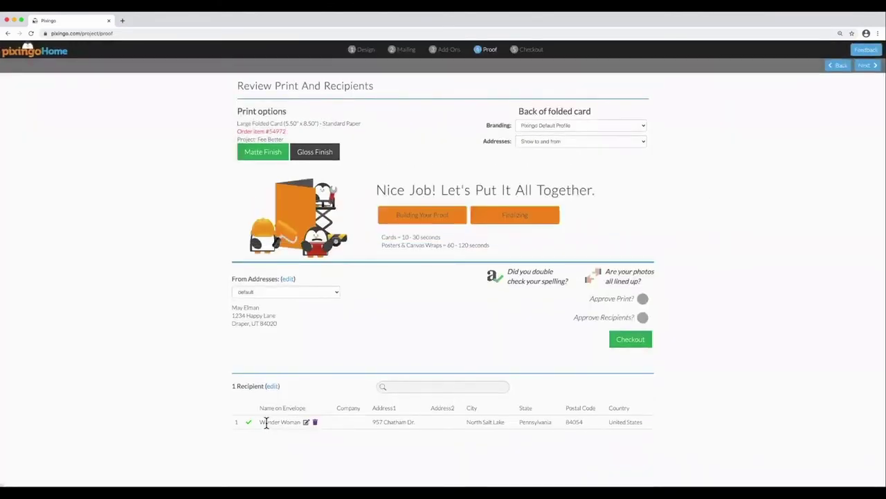
pyautogui.scroll(-1, 394, 439)
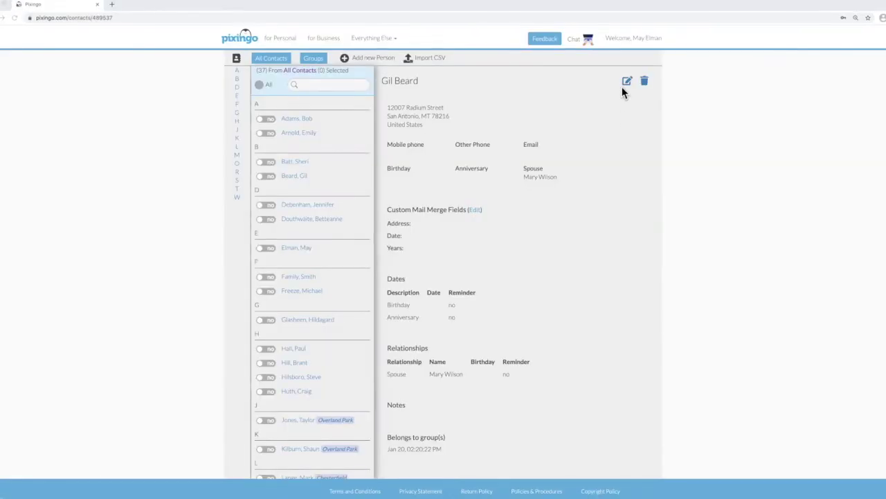
# - Open the second contact under B for editing and select the full spouse name in its Relationships section
pyautogui.click(629, 81)
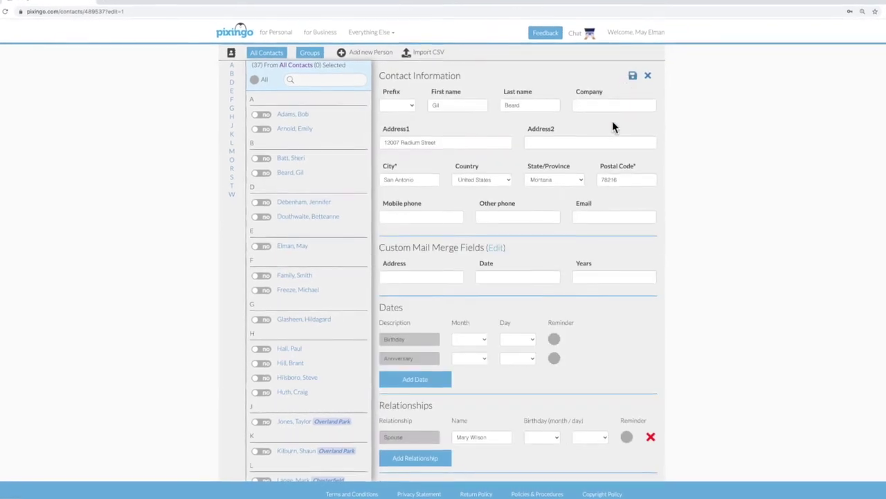
pyautogui.scroll(-1, 591, 211)
pyautogui.scroll(-2, 594, 220)
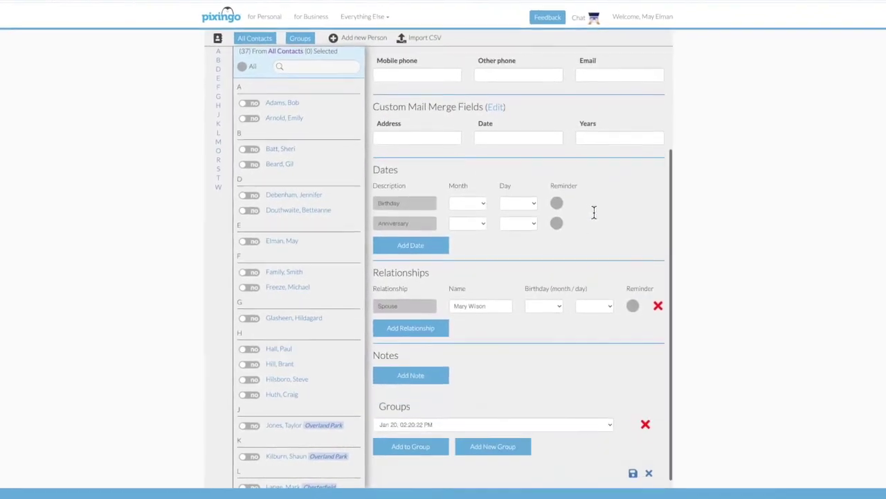
pyautogui.moveTo(489, 298); pyautogui.dragTo(449, 293)
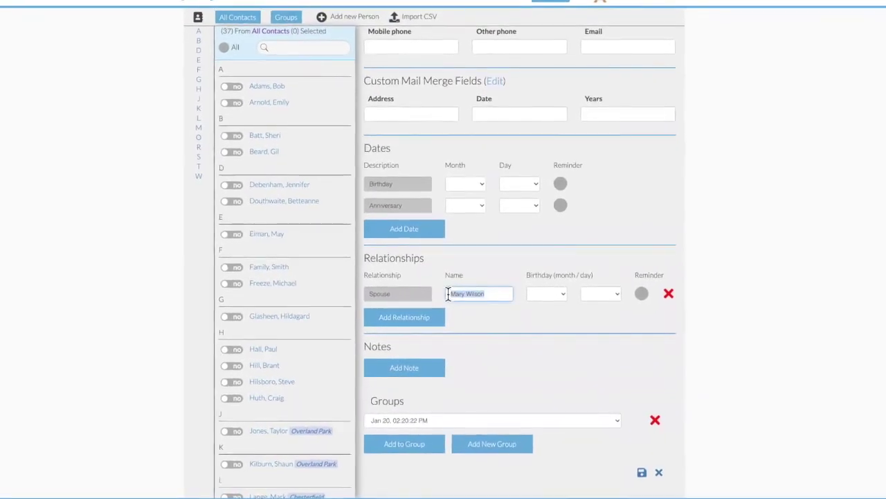